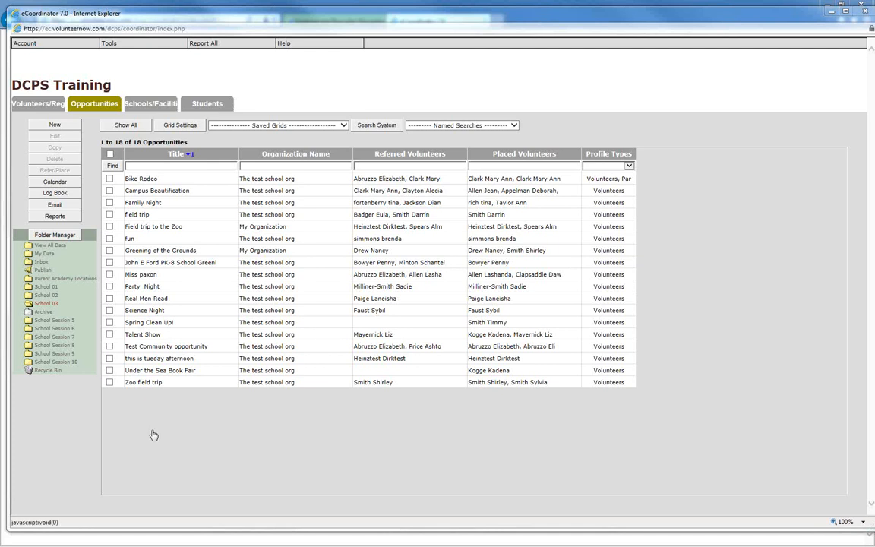
- Select every opportunity in the School 03 folder and open a widened Log Book for only the selected opportunities
click(44, 304)
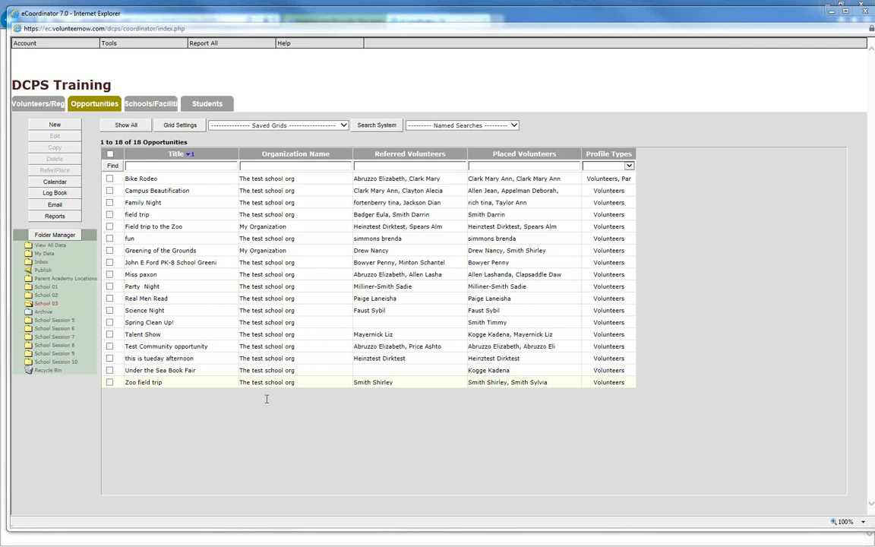
click(110, 154)
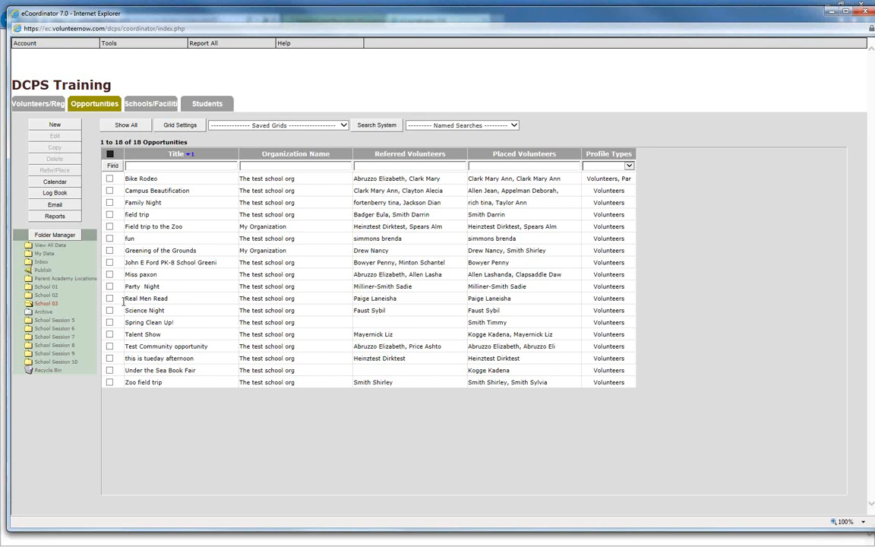
click(56, 196)
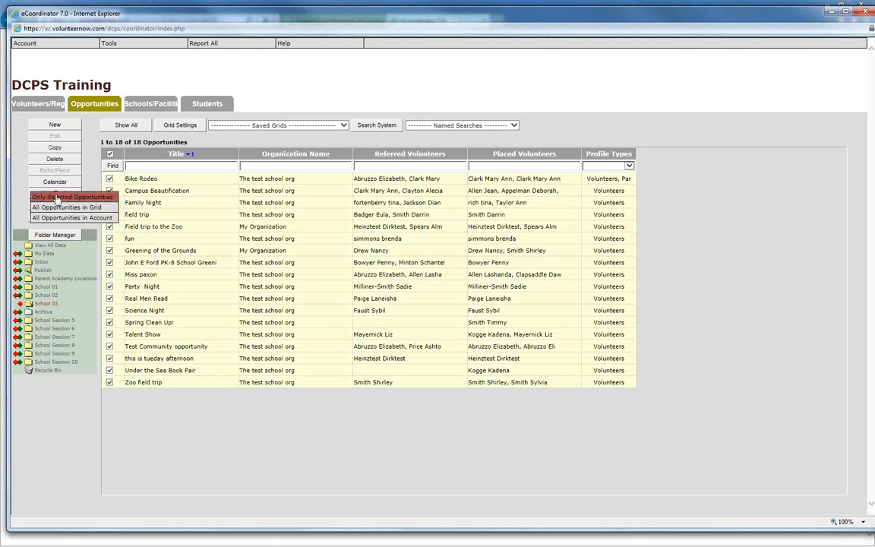
click(66, 197)
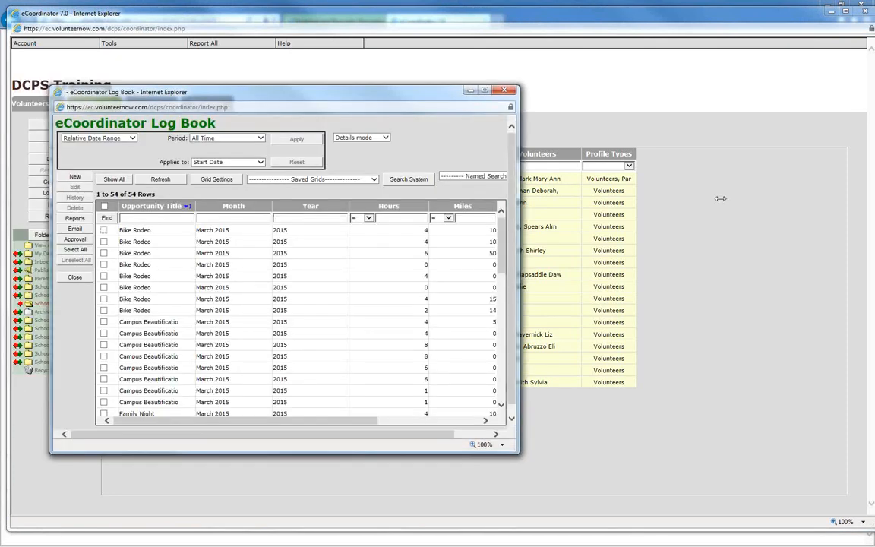
drag(719, 198, 726, 198)
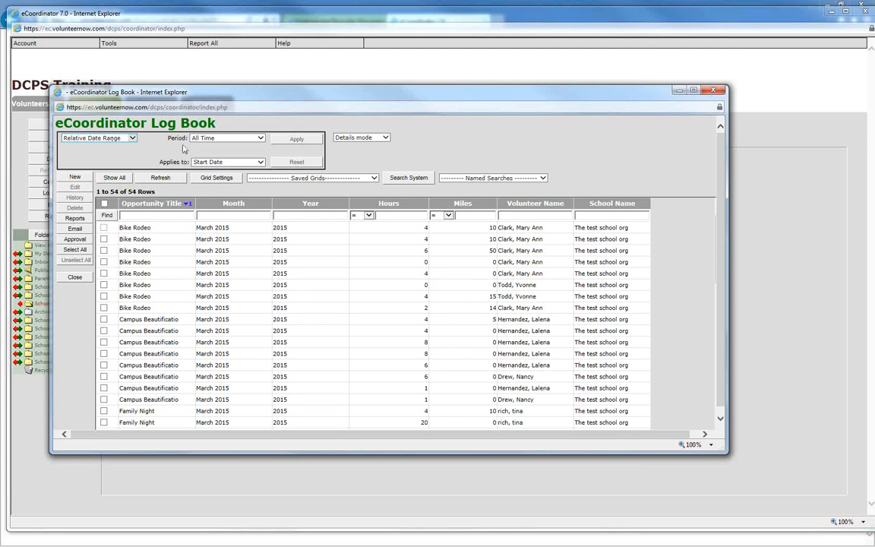
- Switch the Log Book filter to a specific date range with April as both the start and end month
click(261, 138)
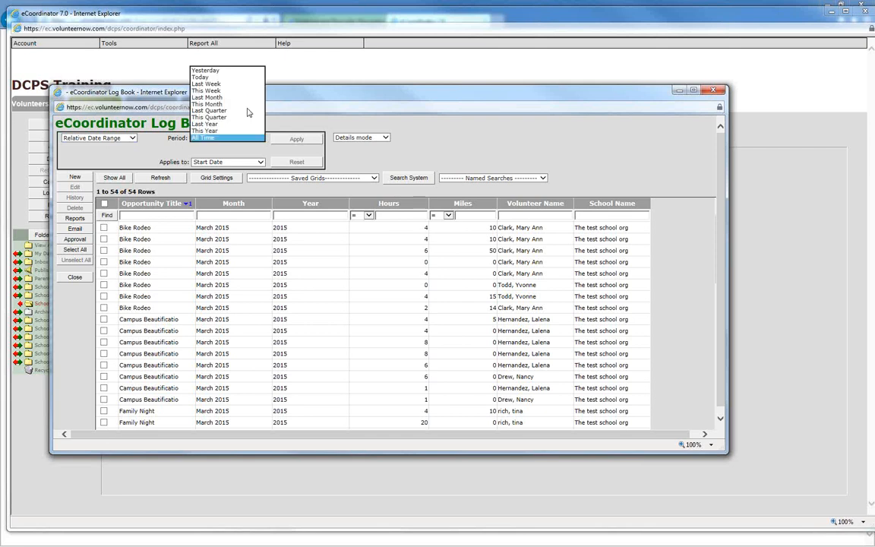
click(149, 148)
click(133, 140)
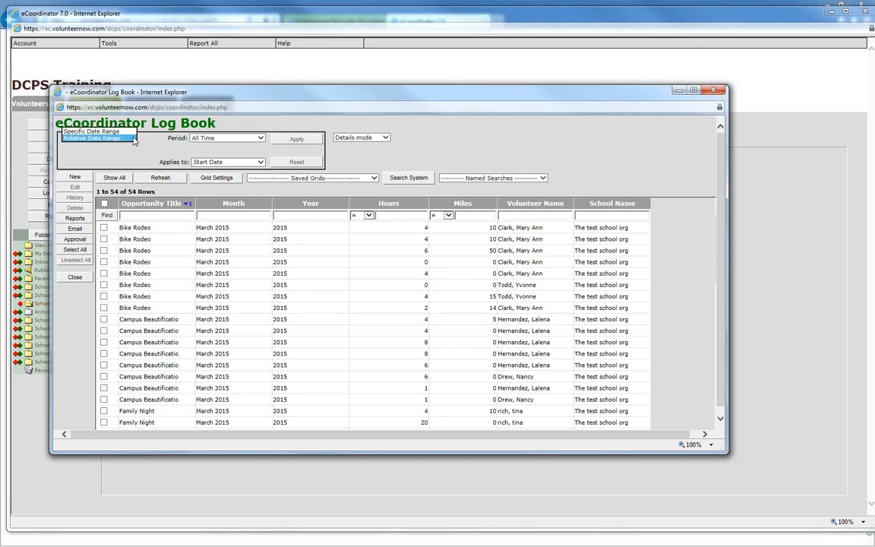
click(110, 122)
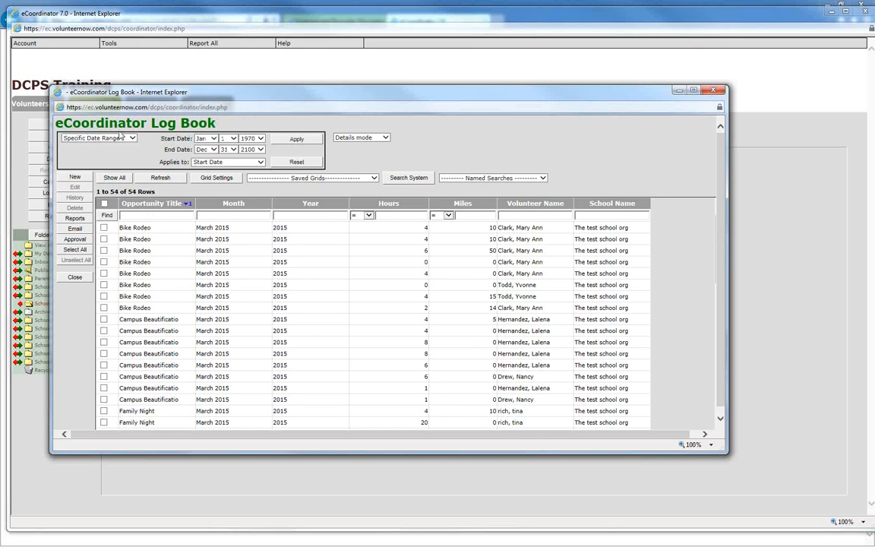
click(214, 138)
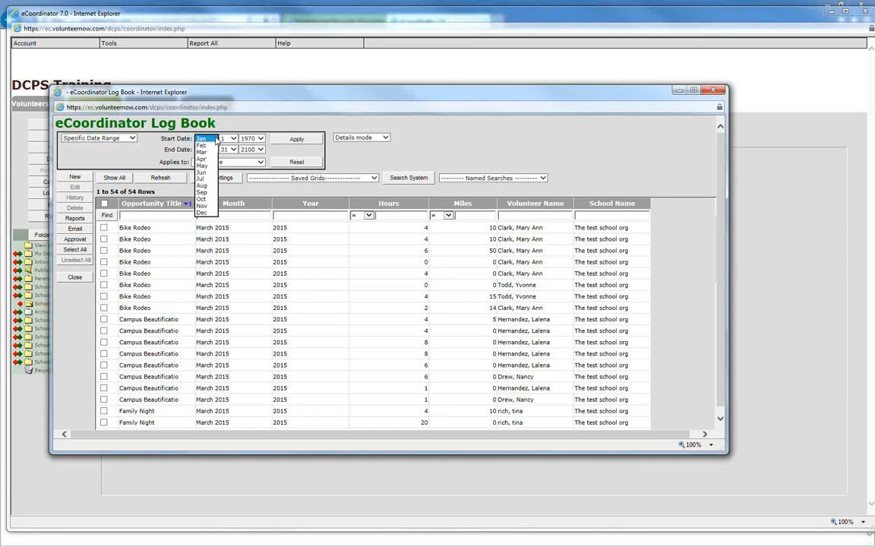
click(213, 160)
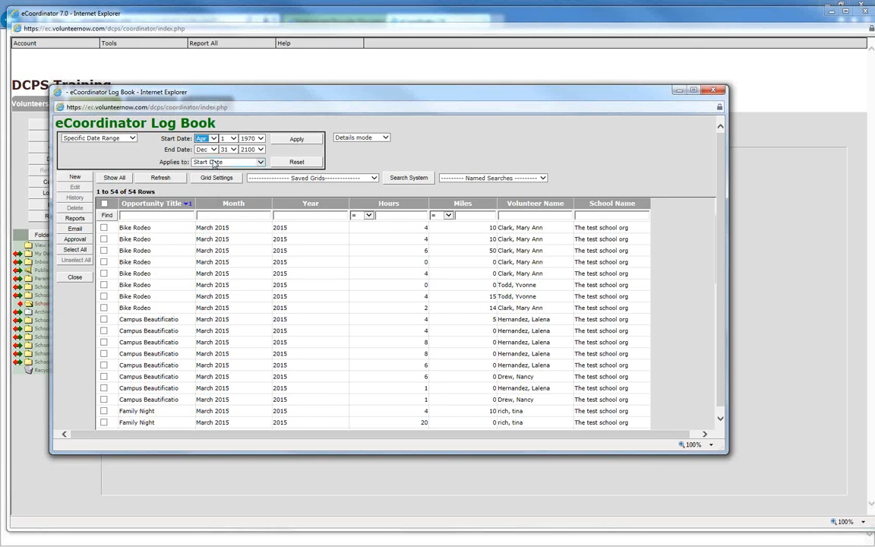
click(217, 149)
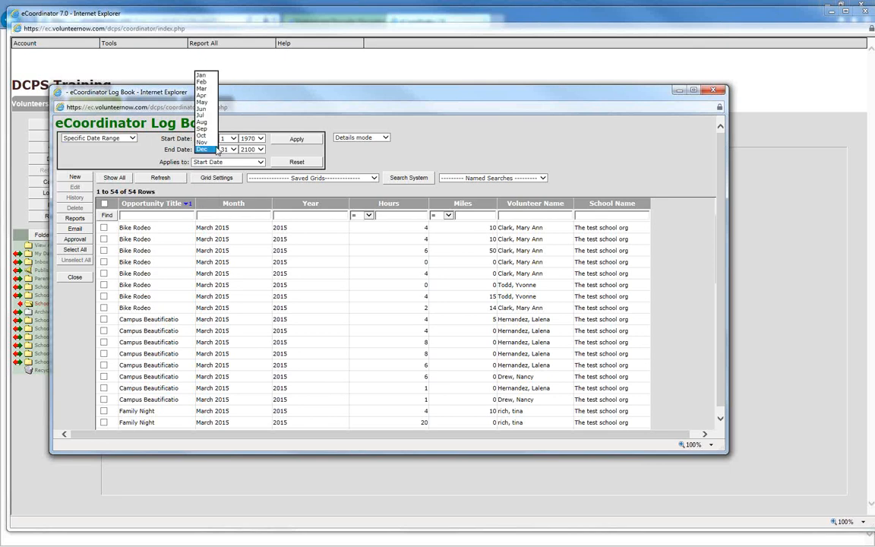
click(202, 94)
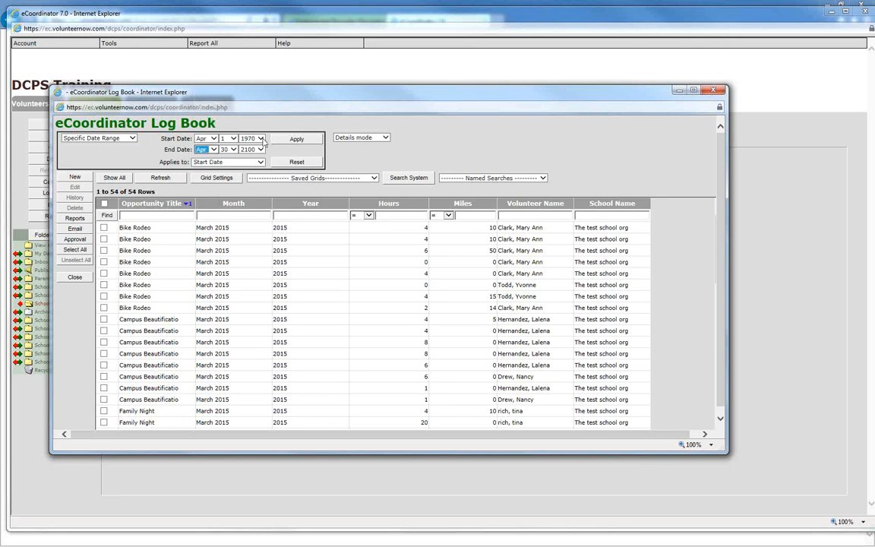
- Set both the start and end year to 2015 and apply the date range to the Log Book
click(260, 139)
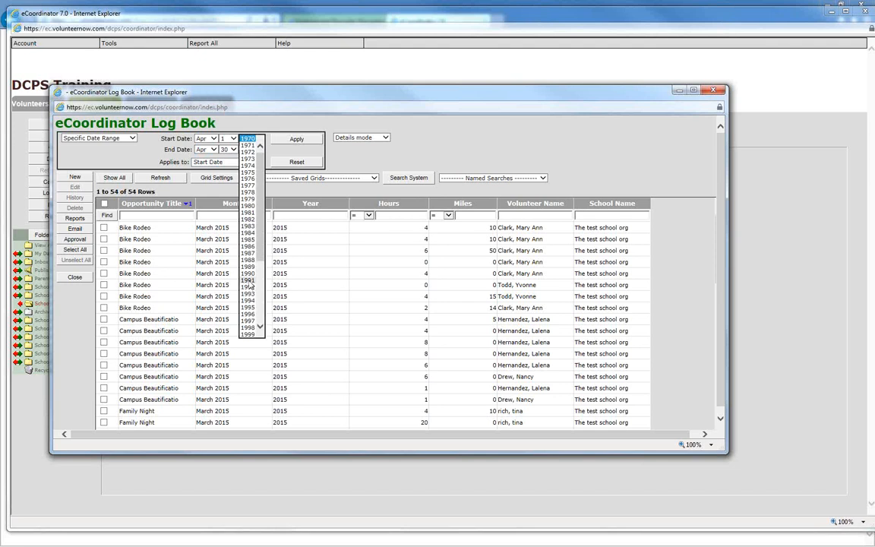
scroll(250, 283, down, 6)
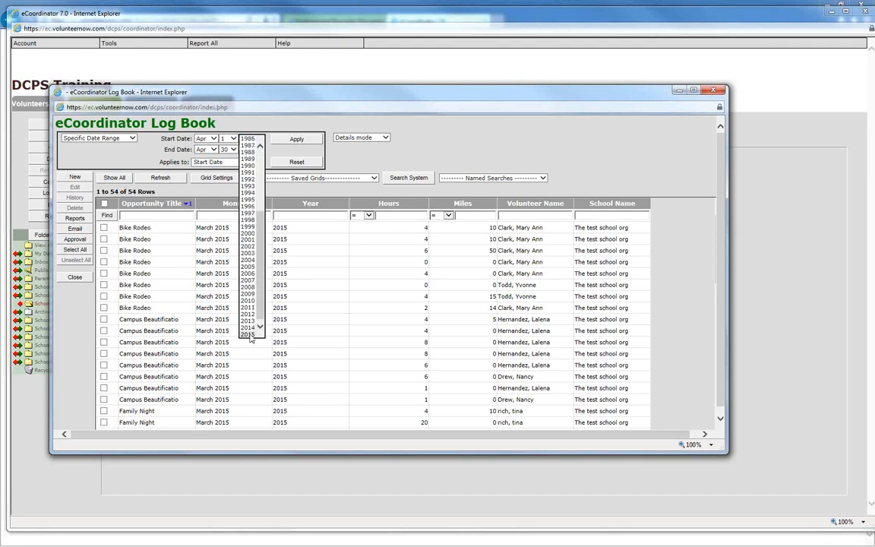
click(250, 335)
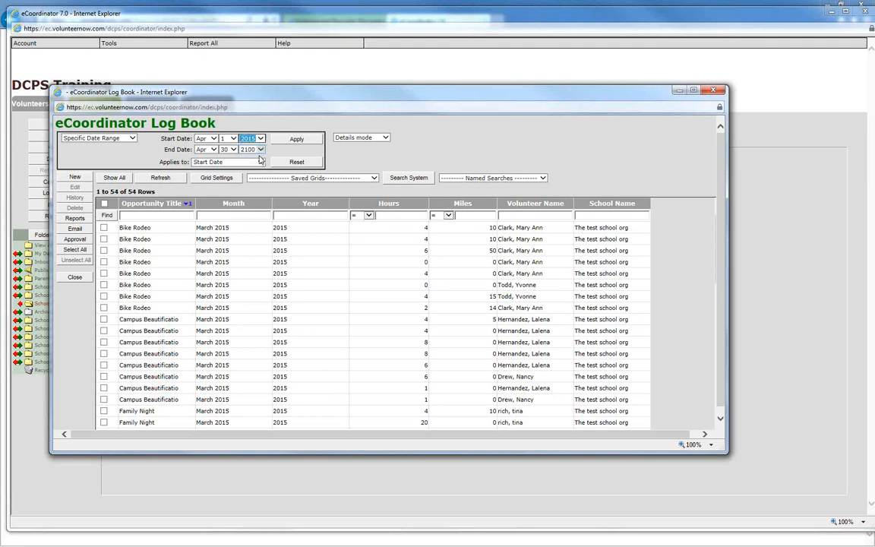
click(259, 150)
click(251, 197)
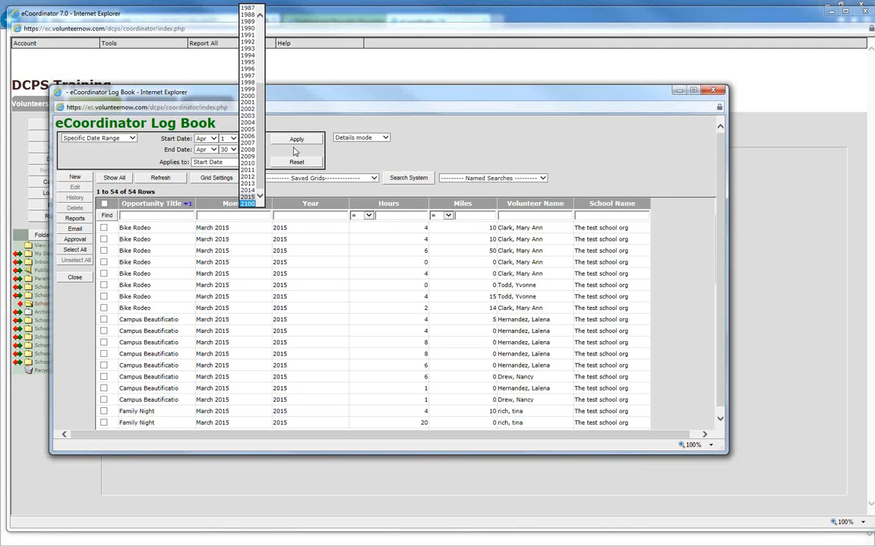
click(297, 140)
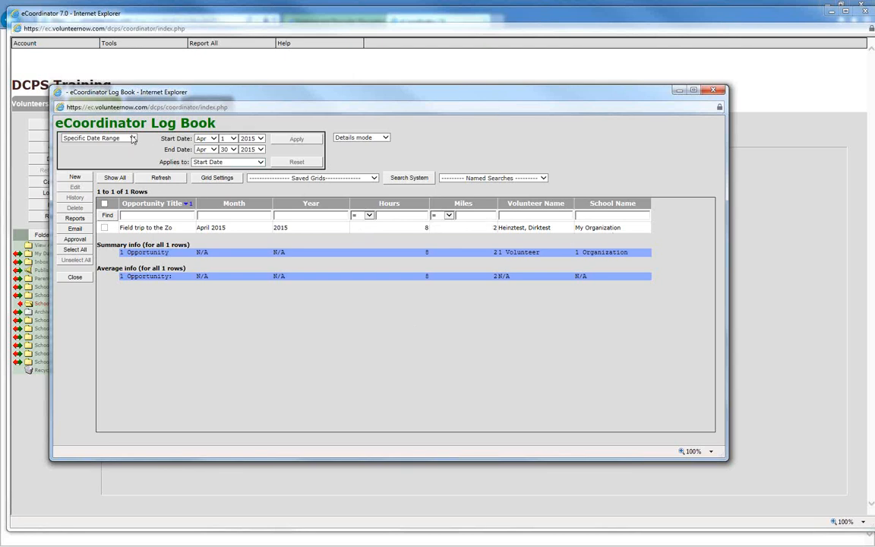
- Apply a relative date range of All Time to the Log Book and review the detailed entries
click(114, 138)
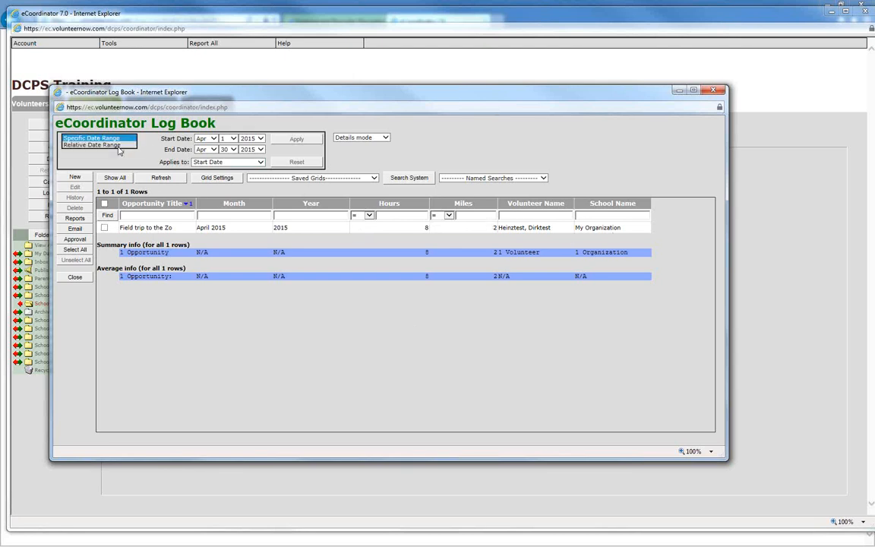
click(118, 145)
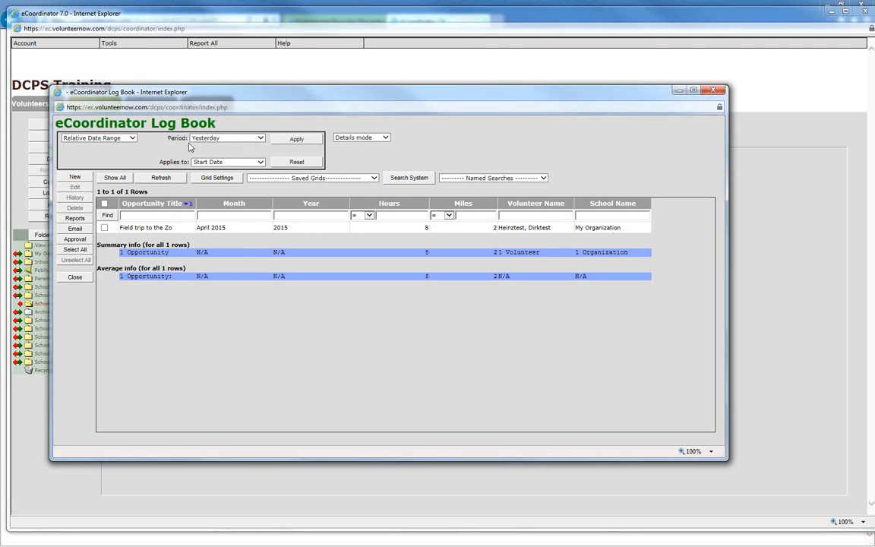
click(262, 139)
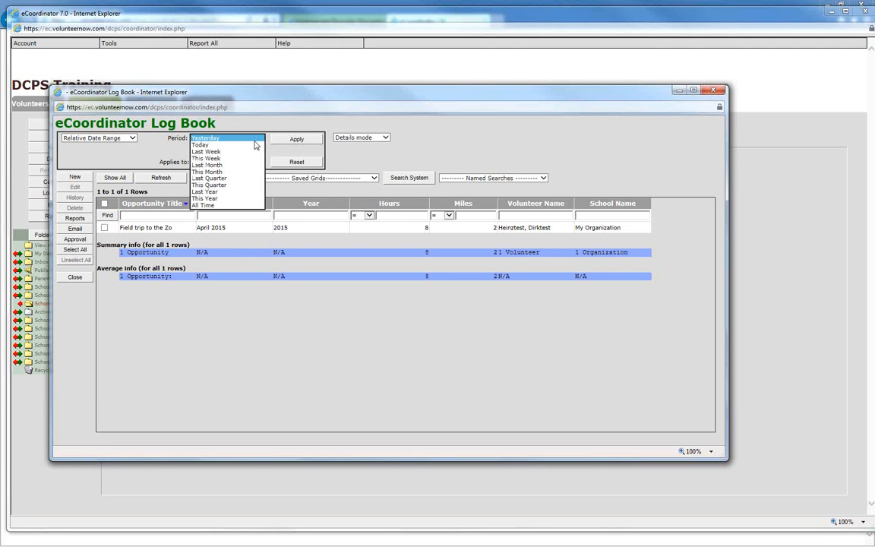
click(240, 206)
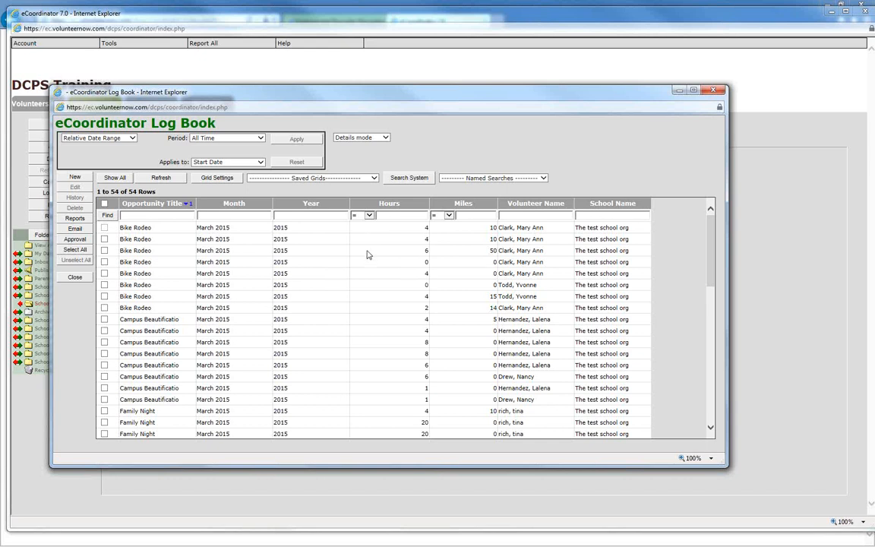
scroll(366, 254, down, 2)
scroll(367, 254, down, 8)
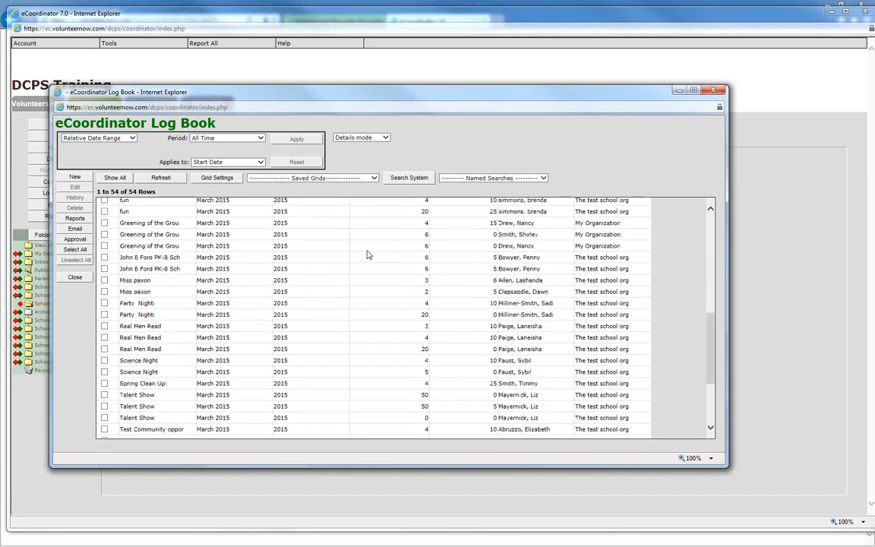
scroll(367, 254, up, 5)
scroll(366, 255, up, 6)
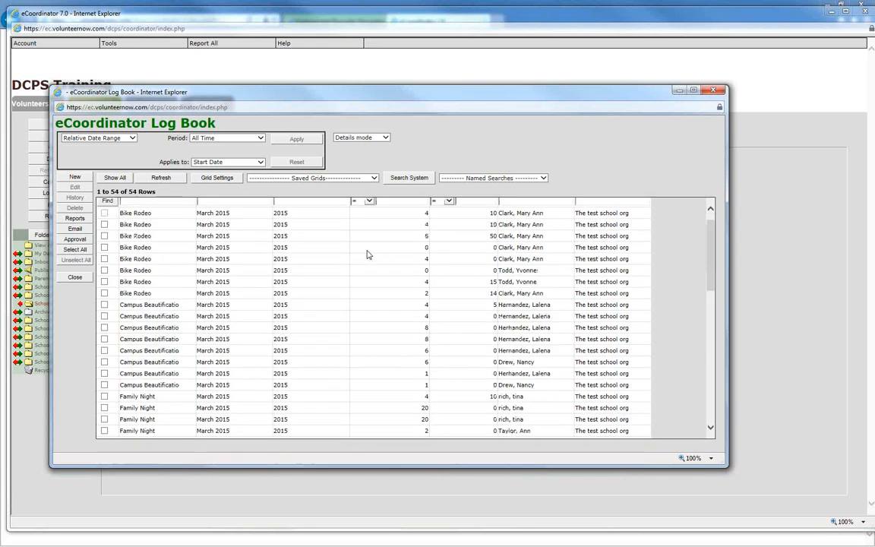
- Display the Log Book in Summary mode and review the summary and average info for all opportunities
click(372, 139)
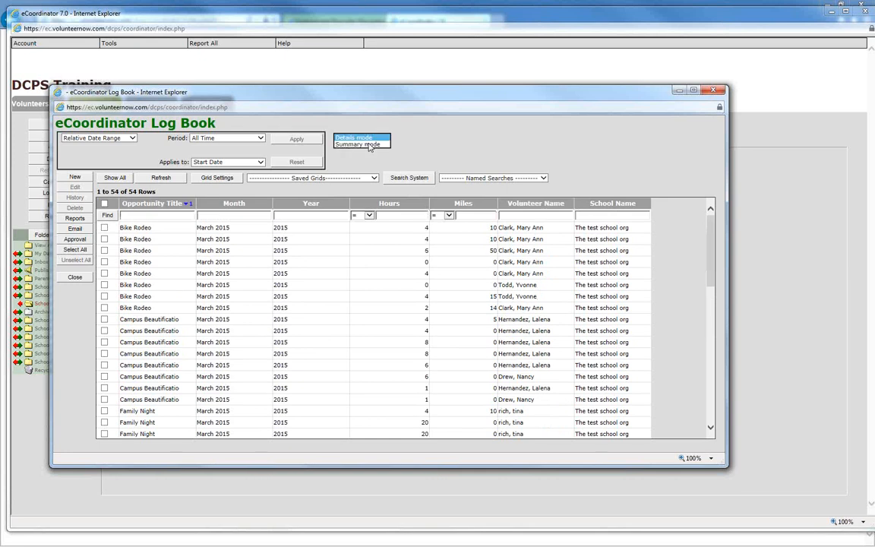
click(366, 149)
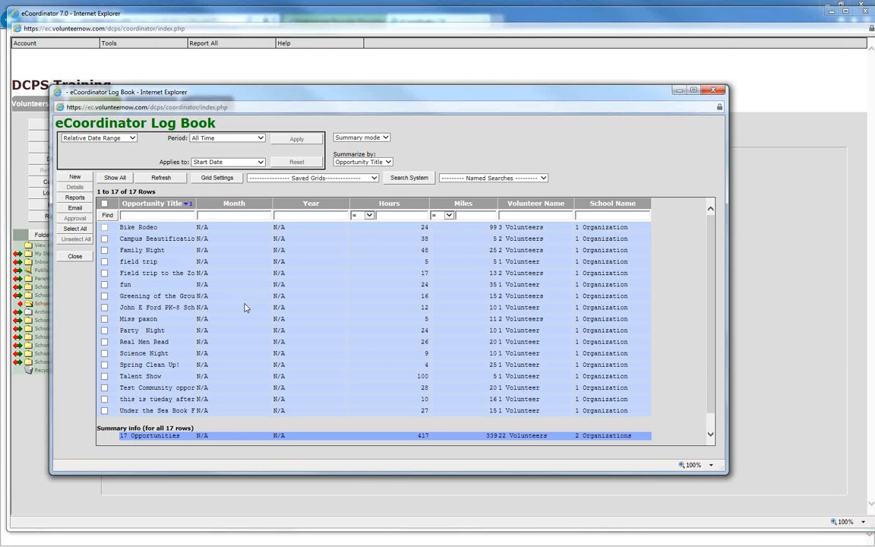
scroll(202, 414, down, 1)
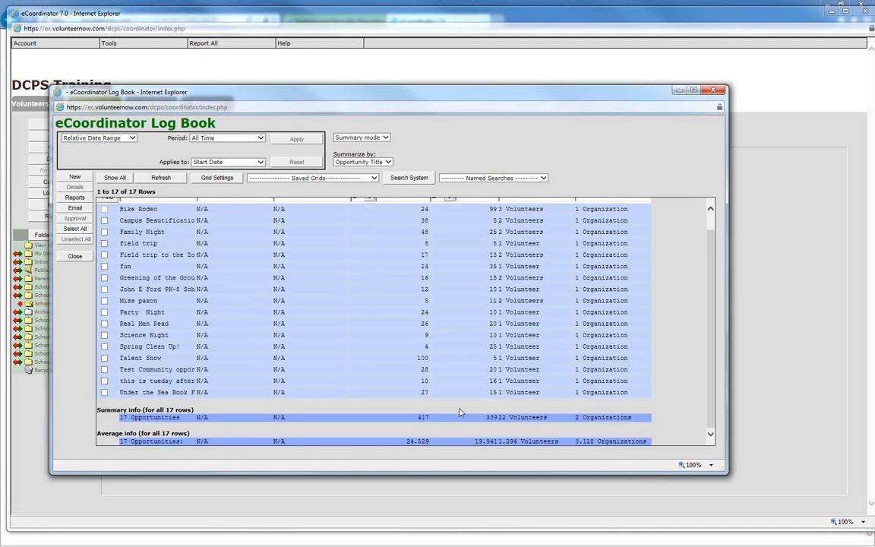
scroll(458, 412, up, 1)
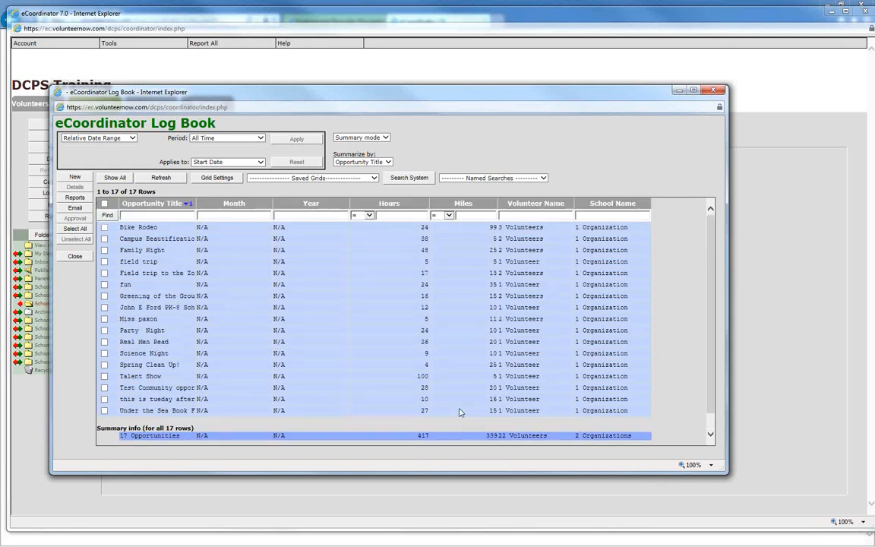
scroll(460, 410, down, 1)
scroll(460, 411, up, 1)
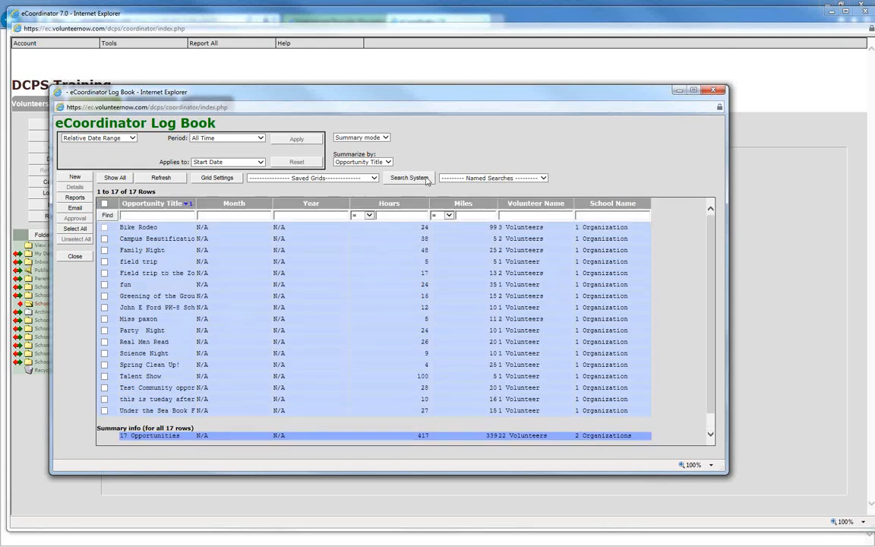
- Summarize the Log Book by month, and switch the summary to year
click(387, 162)
click(372, 173)
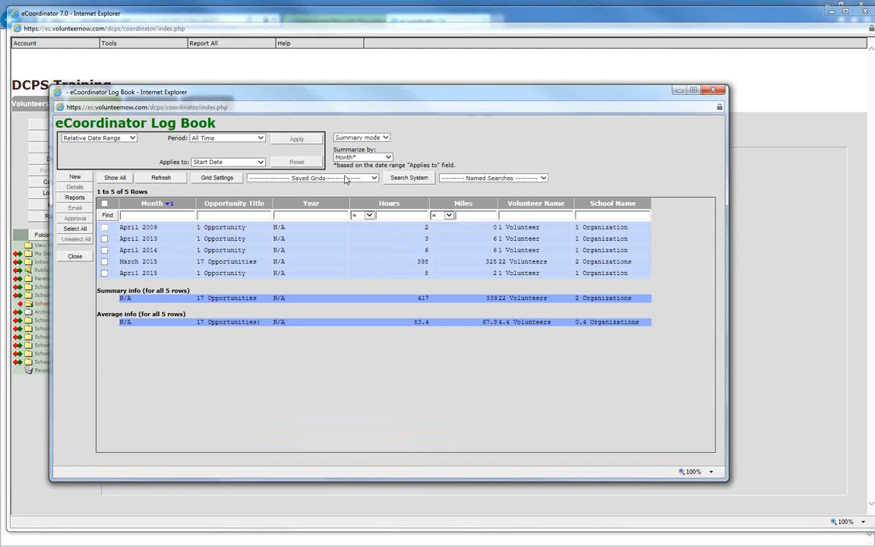
click(388, 158)
click(383, 164)
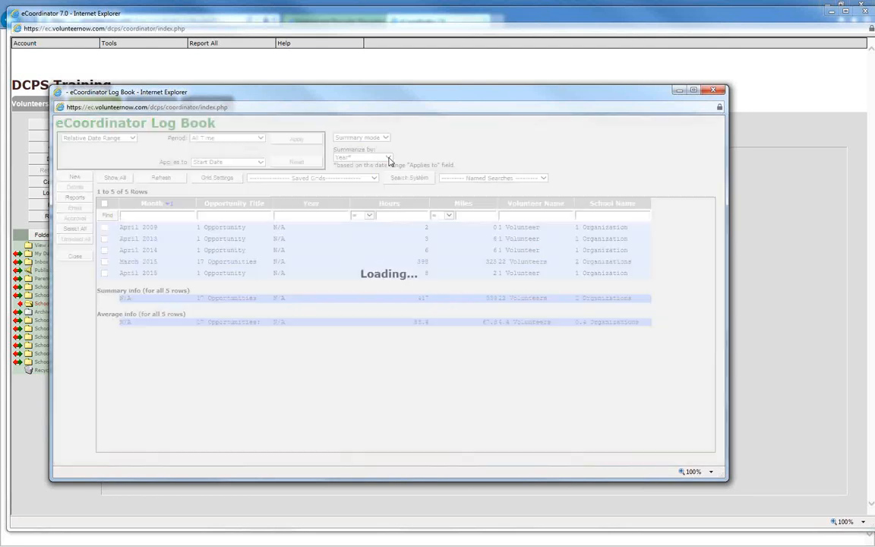